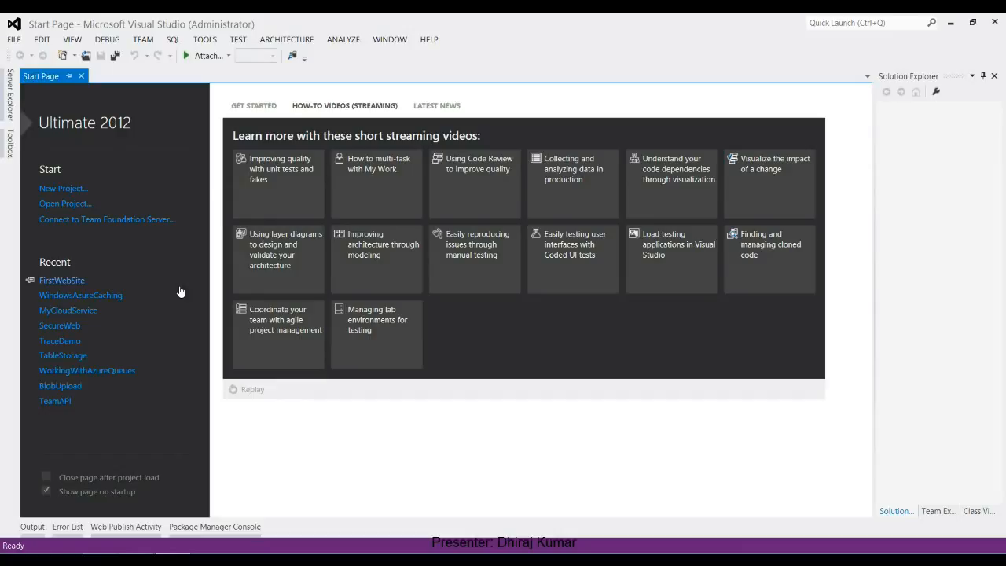
- Switch to the Microsoft Azure portal in the browser and quick-create a web app with the URL CyberShop
click(102, 559)
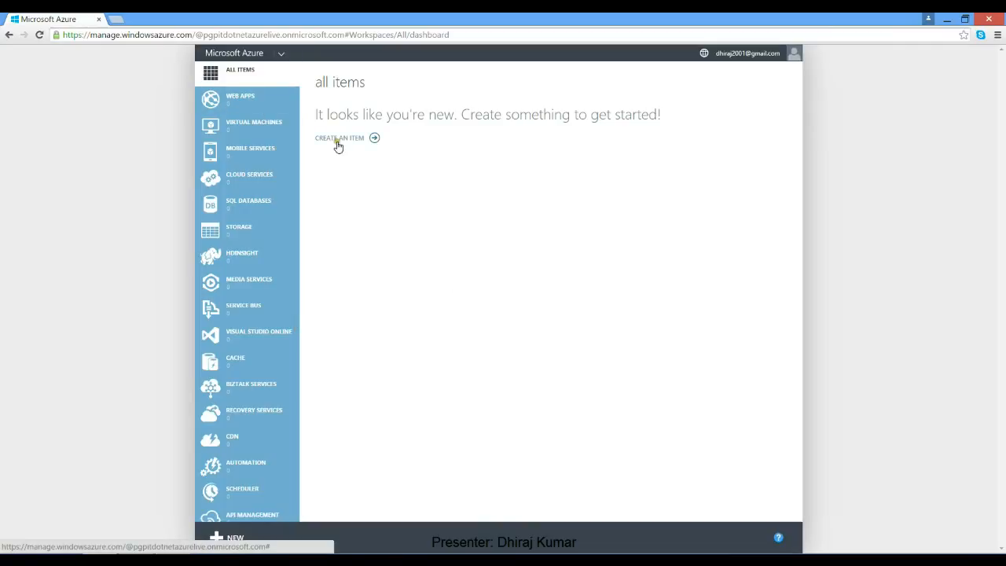
click(244, 101)
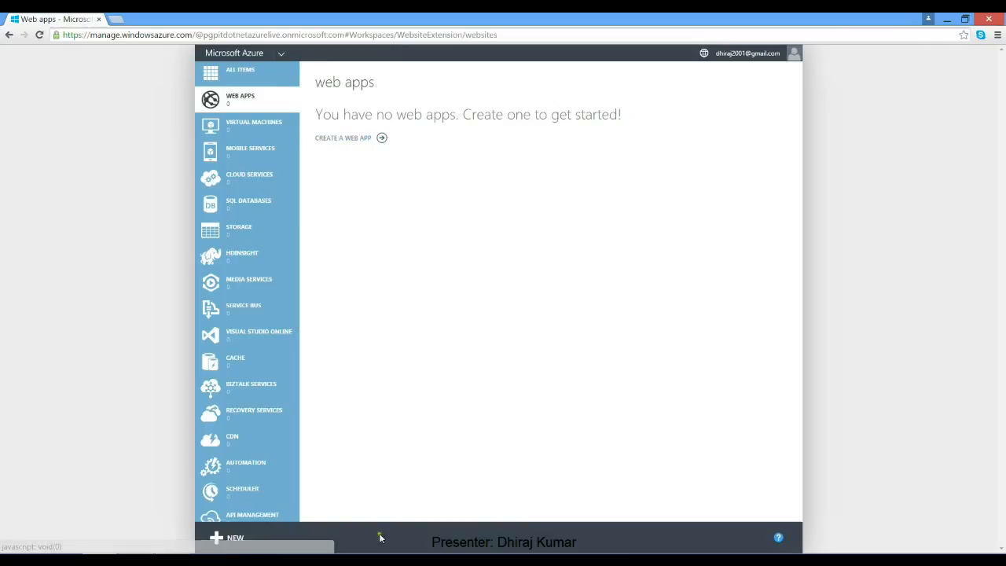
click(227, 542)
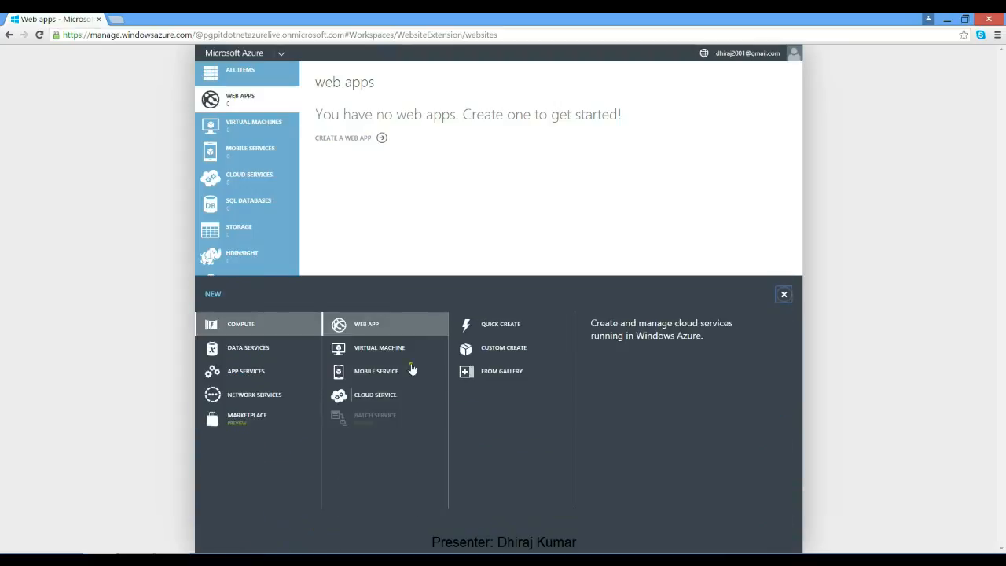
click(502, 324)
click(623, 329)
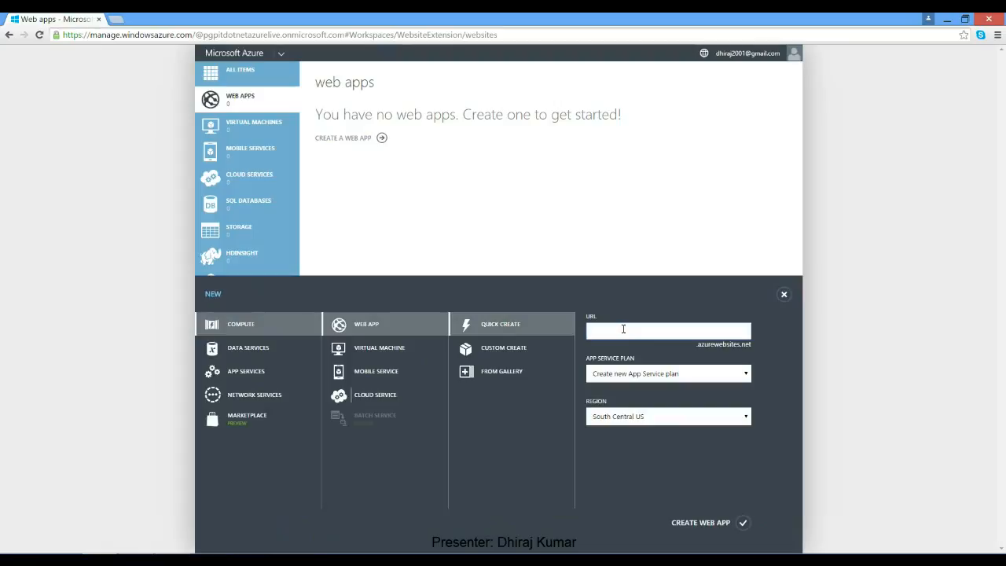
text(CyberShop)
click(742, 524)
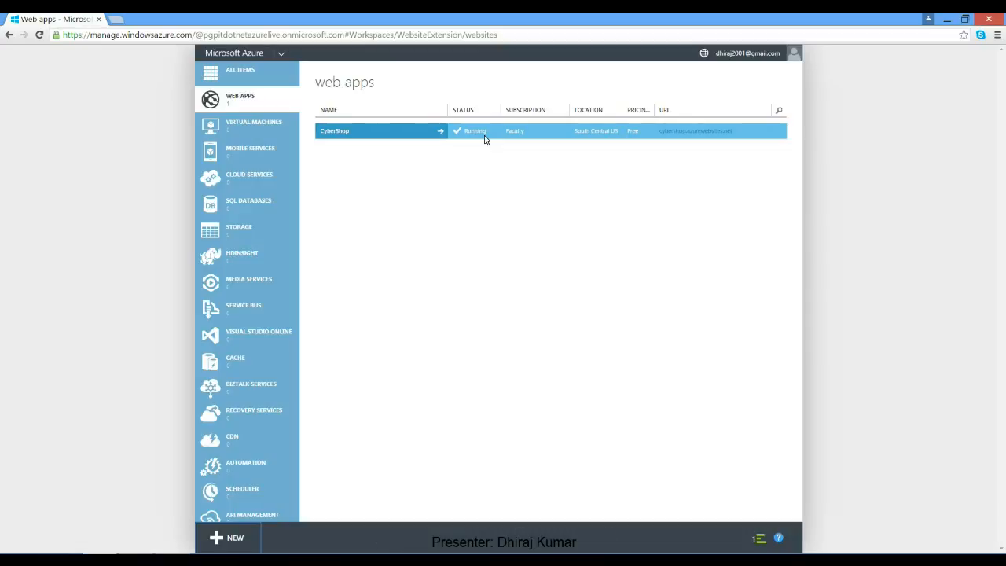
- View the CyberShop web app's default page at its site URL, and close the page
click(714, 136)
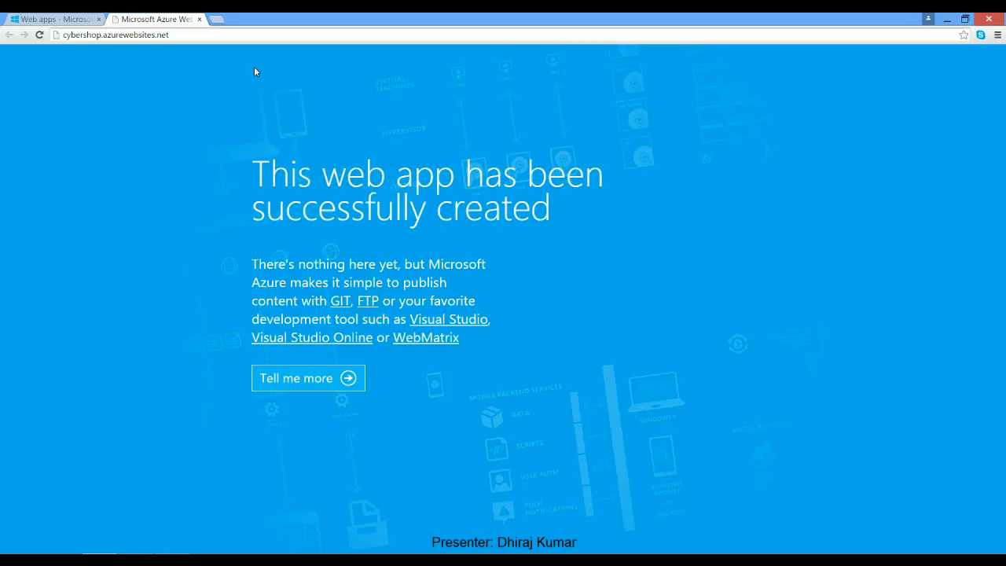
click(199, 19)
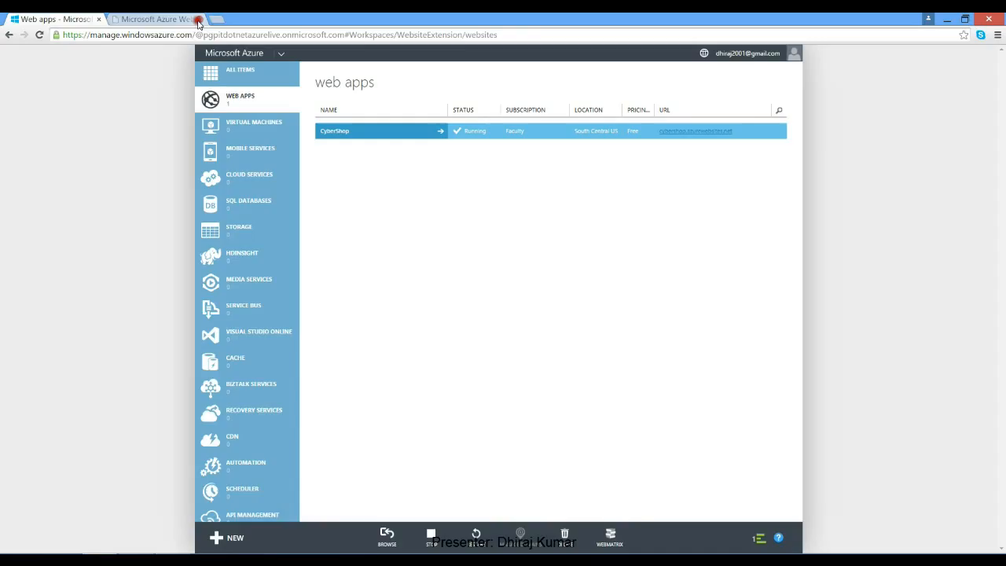
- Switch to Visual Studio and create an ASP.NET MVC 4 Web Application project named FirstWebApp from the Internet Application template
click(171, 558)
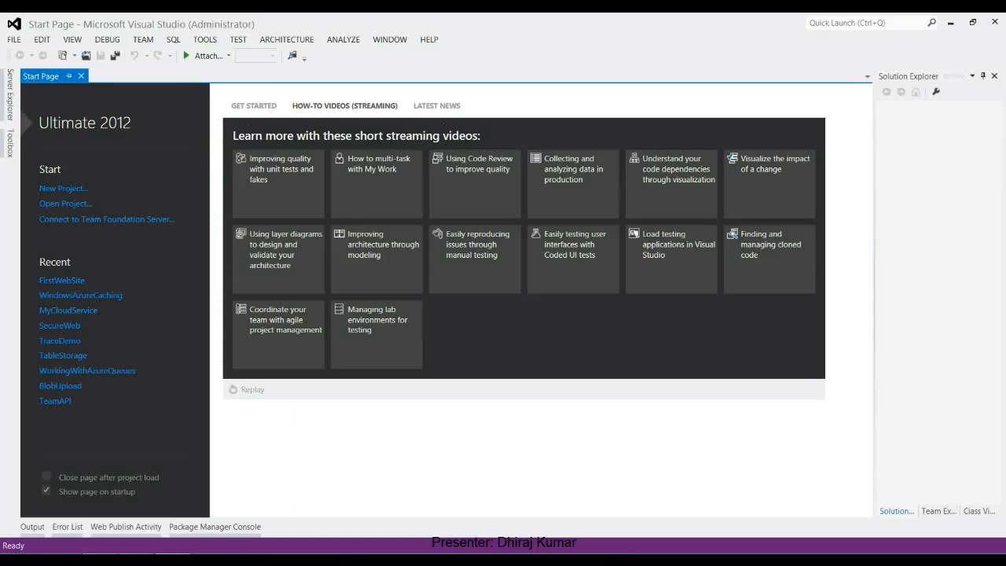
click(71, 190)
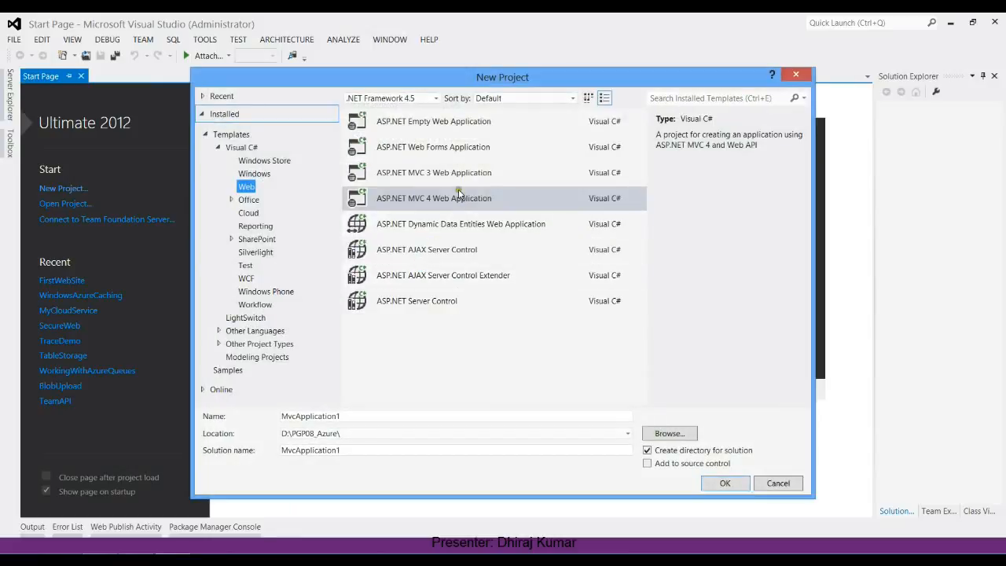
click(459, 196)
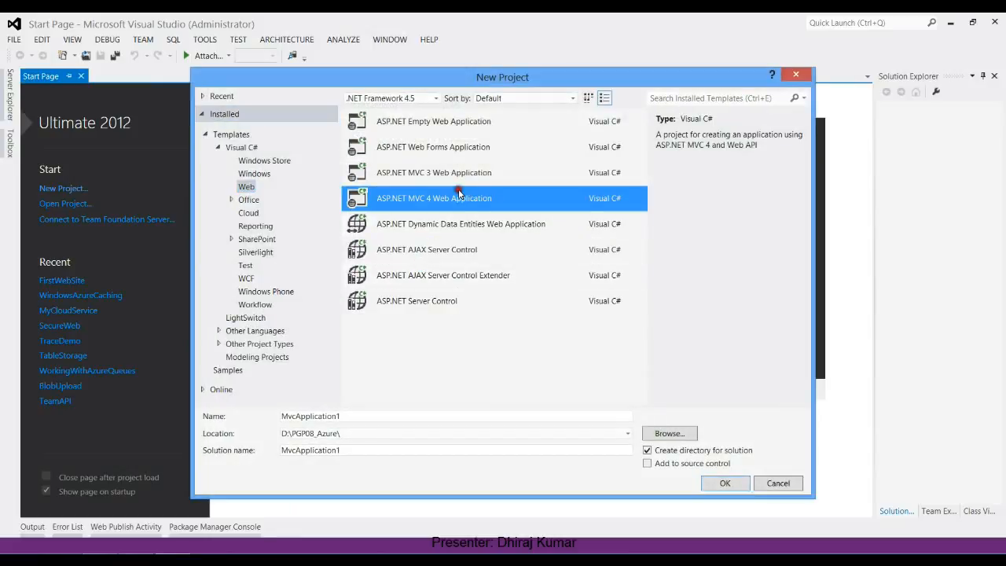
click(346, 418)
drag(347, 418, 280, 416)
key(BackSpace)
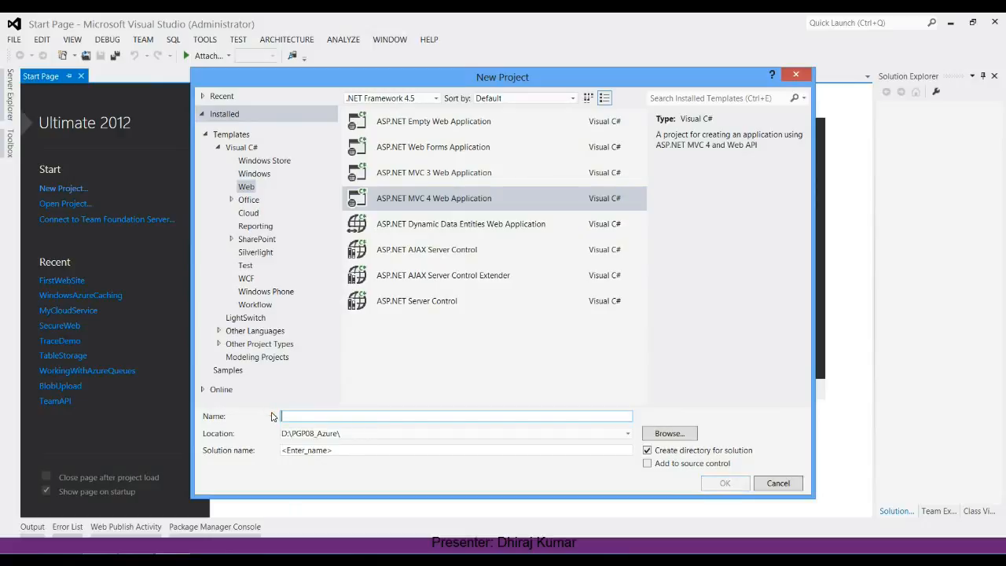
text(First)
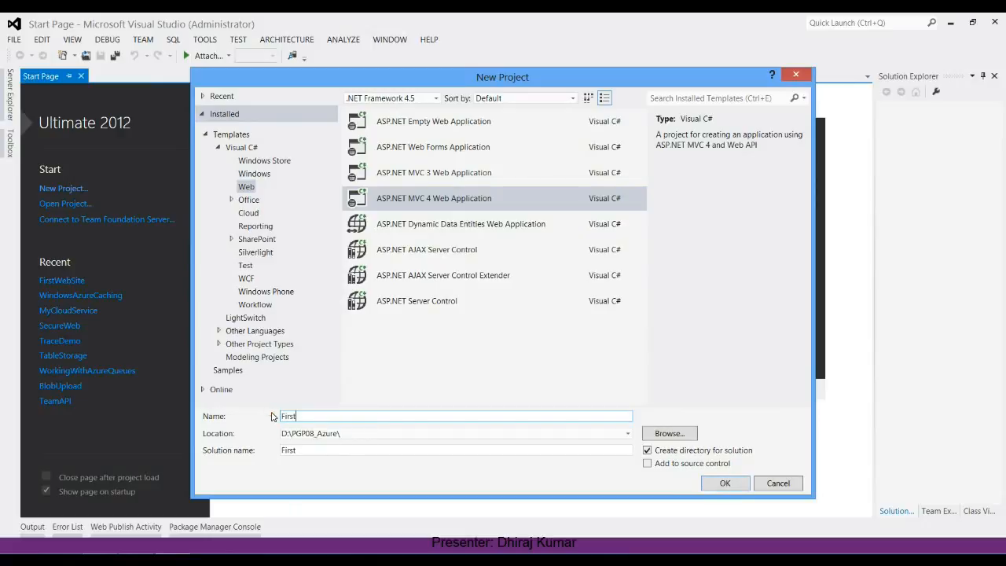
text(WebApp)
click(734, 484)
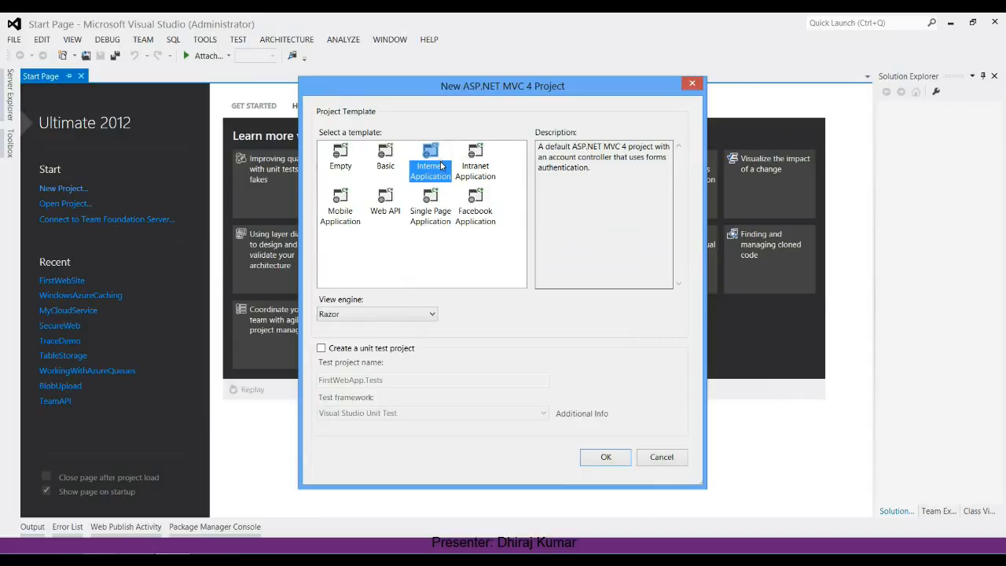
click(604, 460)
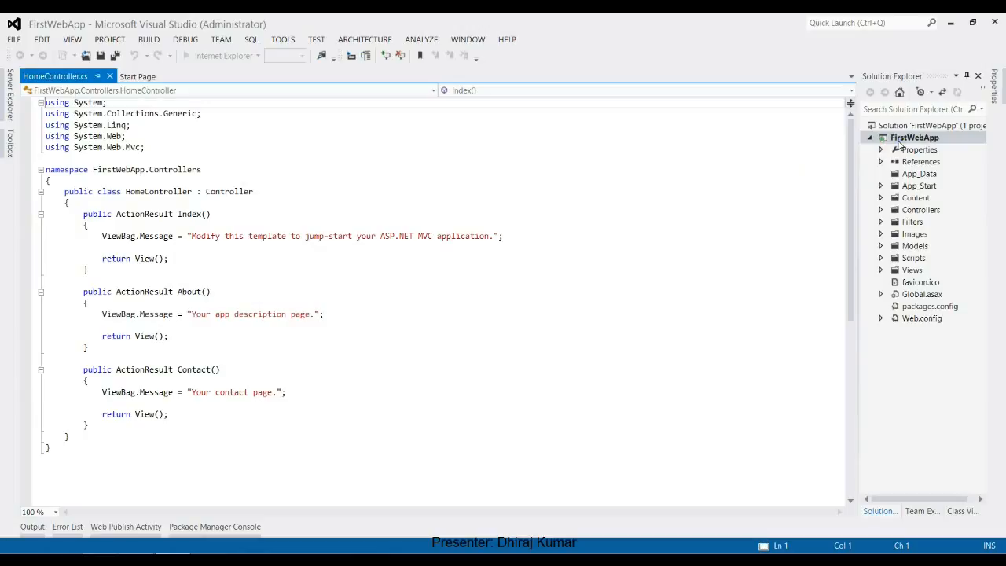
click(902, 146)
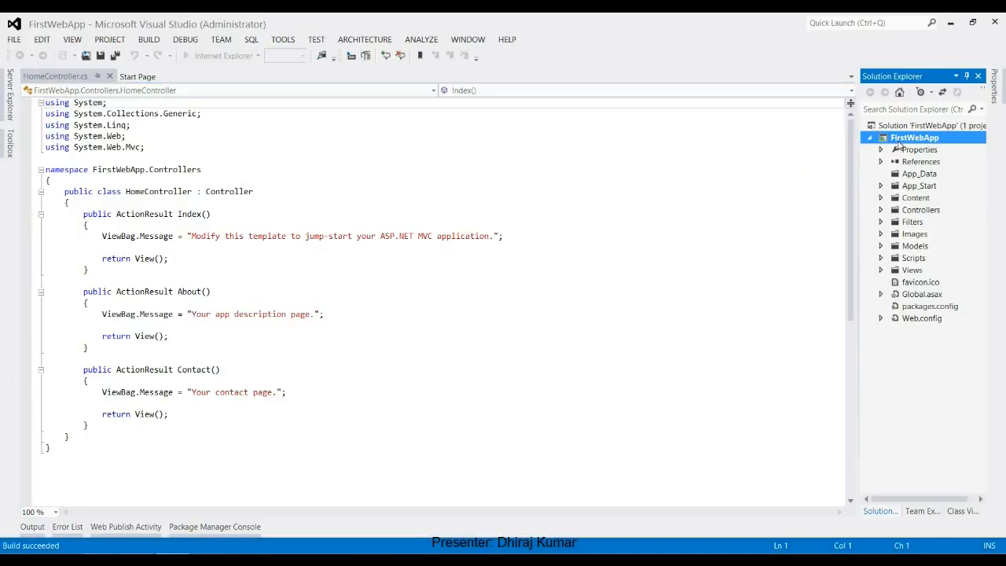
right_click(899, 145)
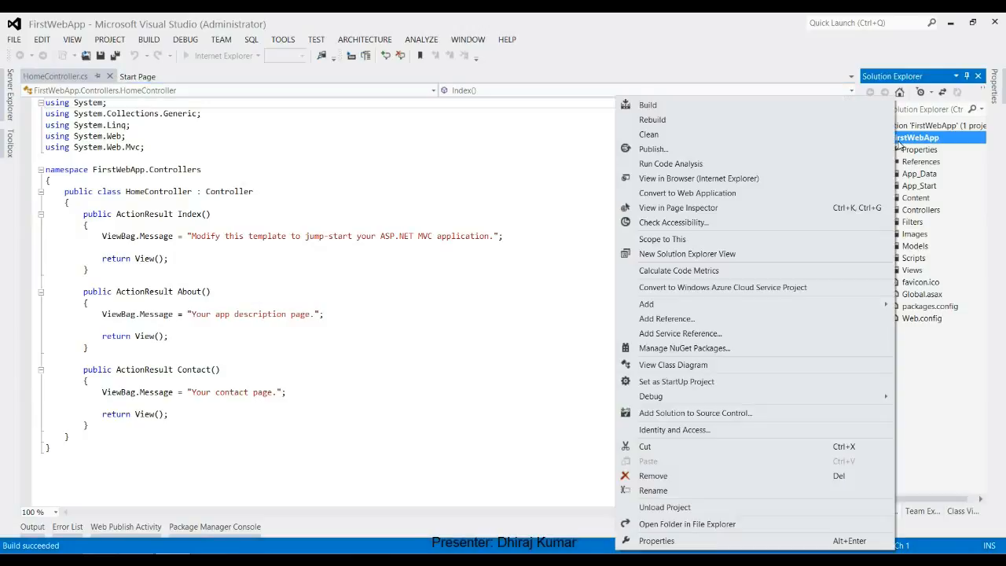
click(652, 149)
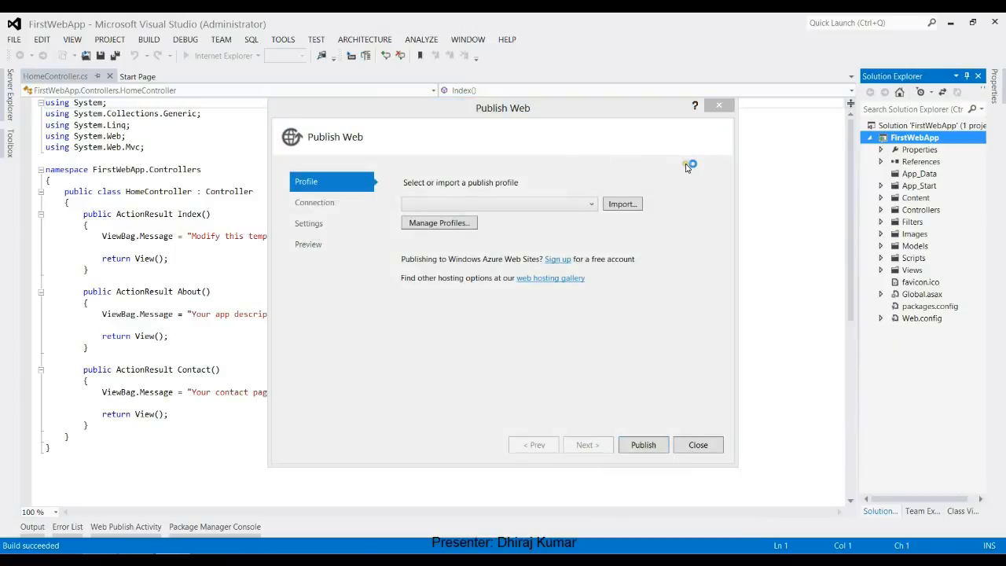
click(692, 50)
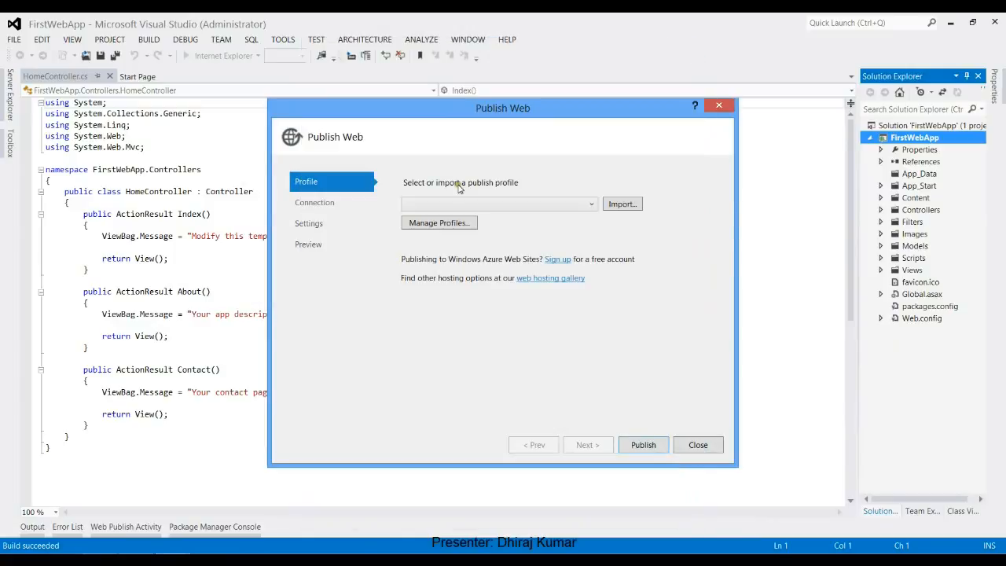
click(588, 205)
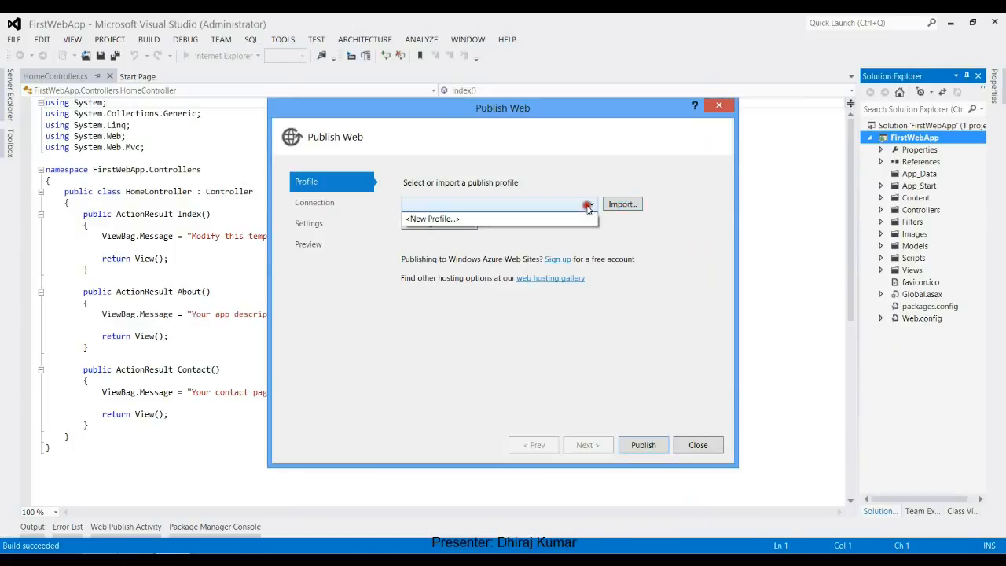
click(507, 219)
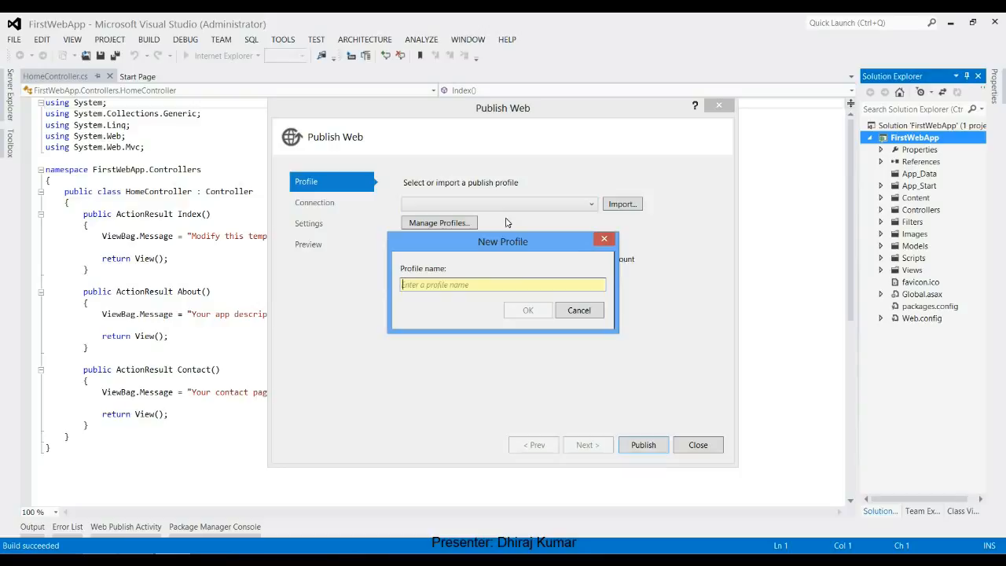
text(Profile1)
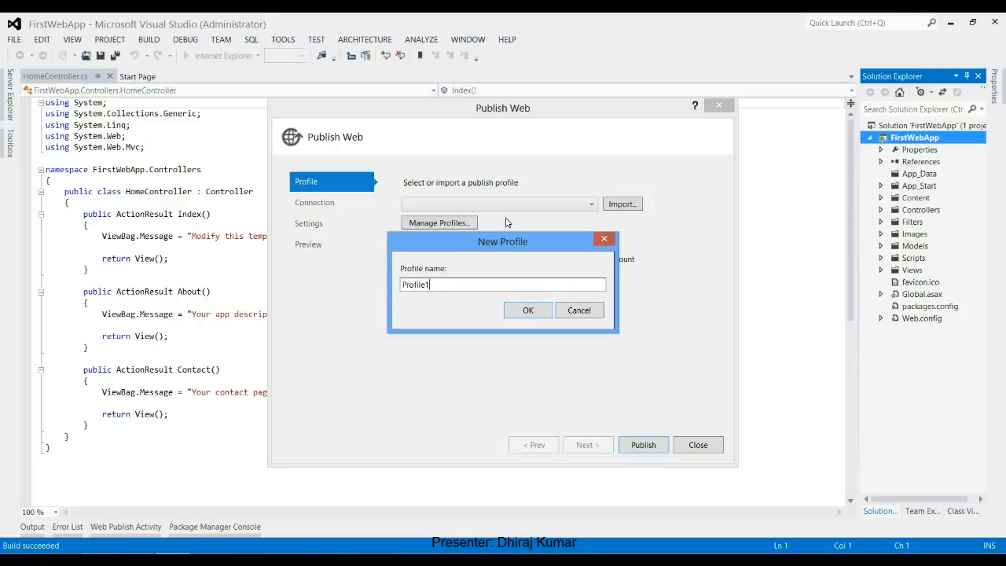
click(523, 310)
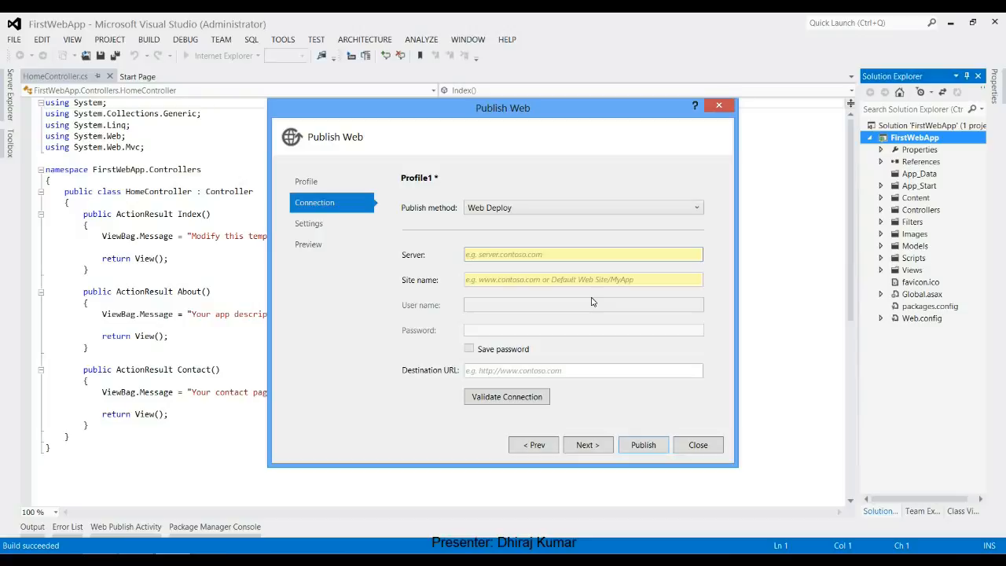
click(699, 445)
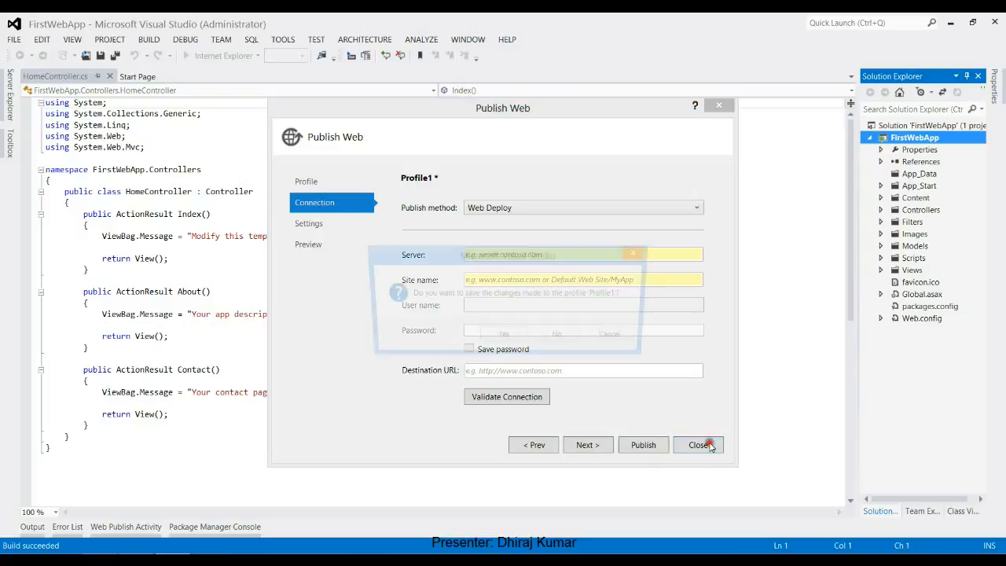
click(556, 342)
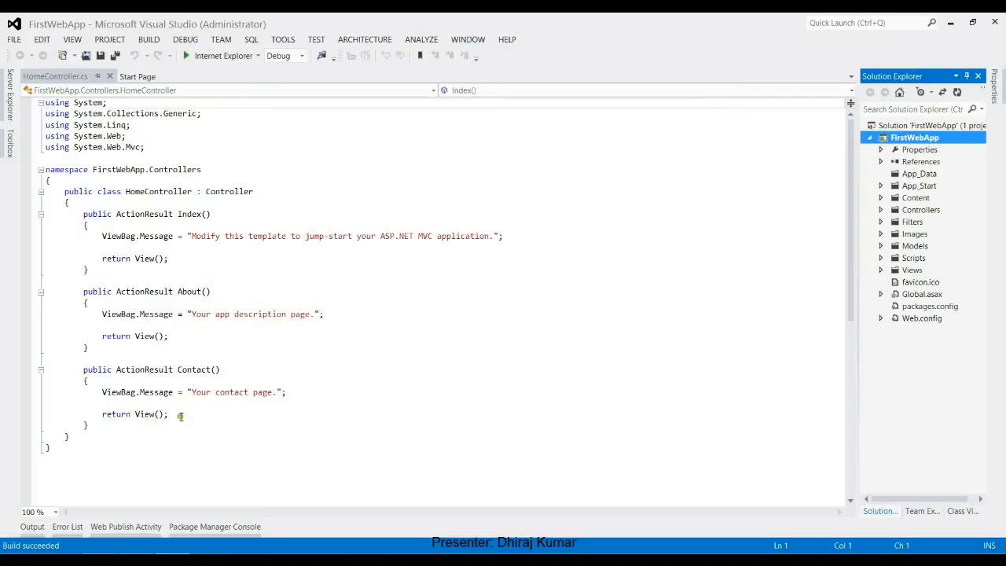
- Switch to the Azure portal, download the CyberShop web app's publish profile, and show the downloaded file in its folder
click(173, 554)
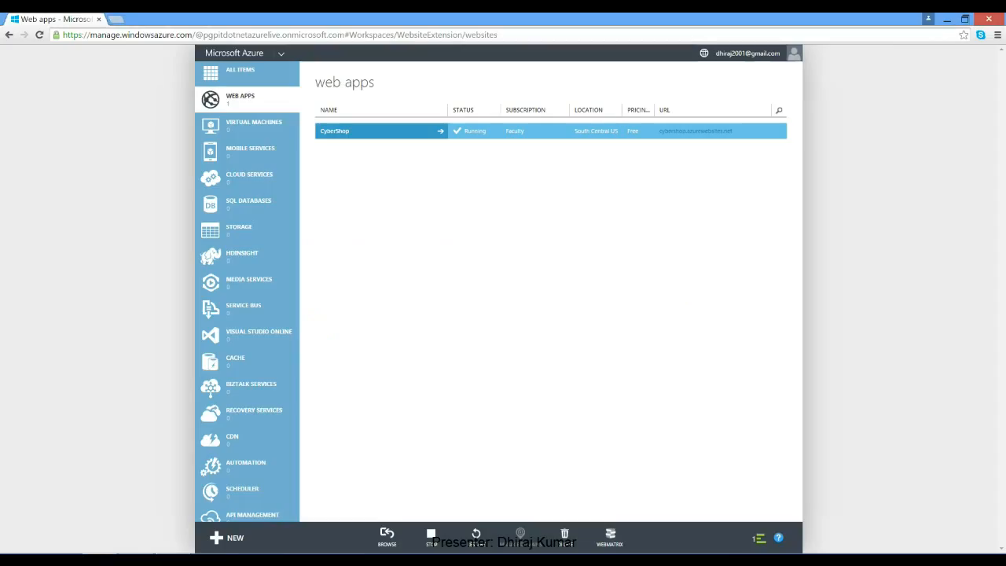
click(353, 135)
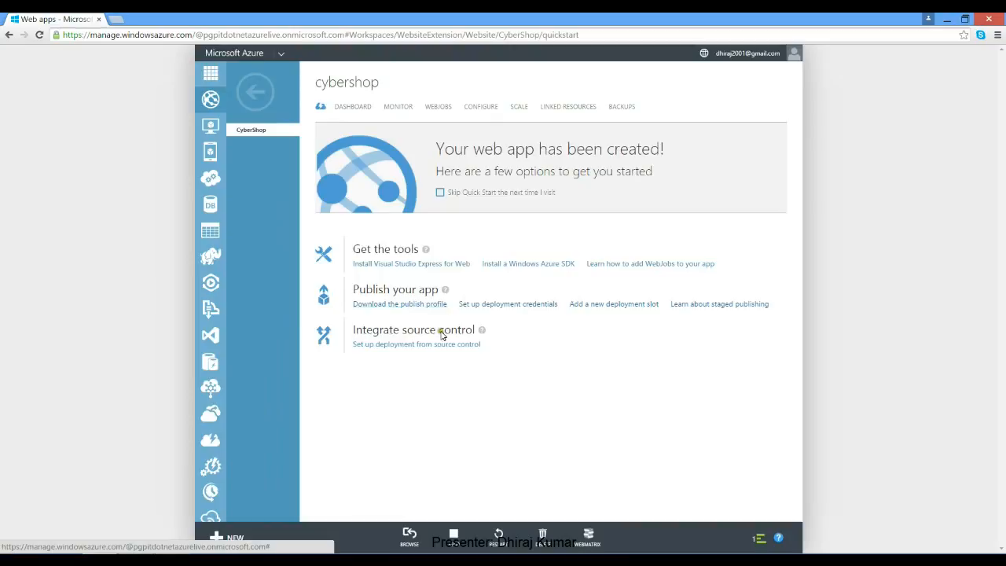
click(397, 304)
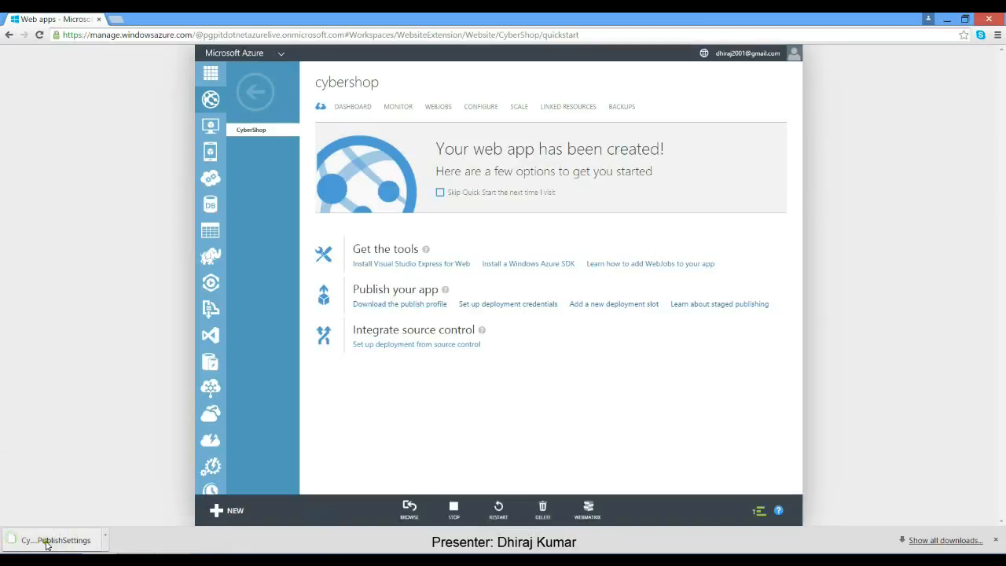
click(104, 539)
click(142, 500)
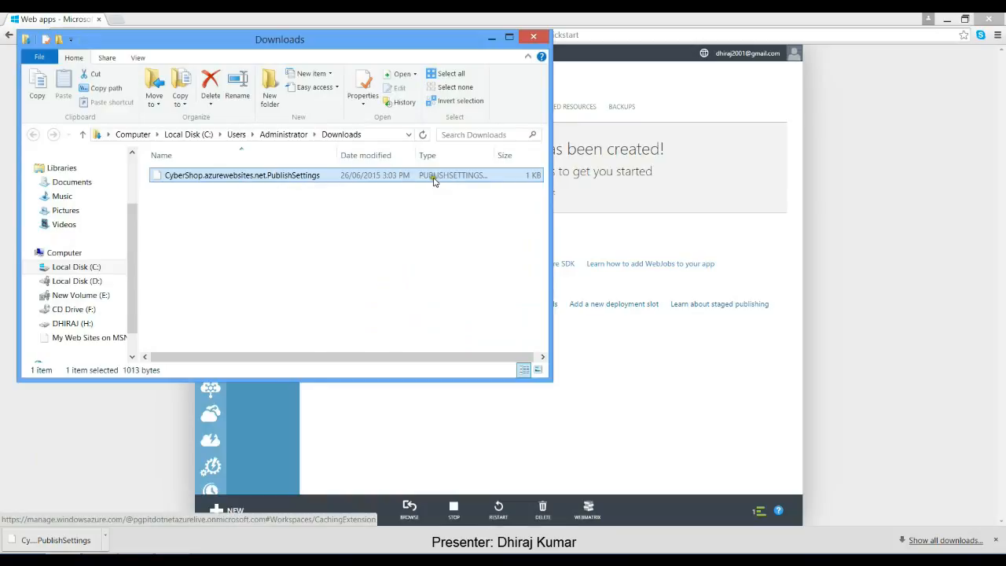
drag(494, 155, 518, 161)
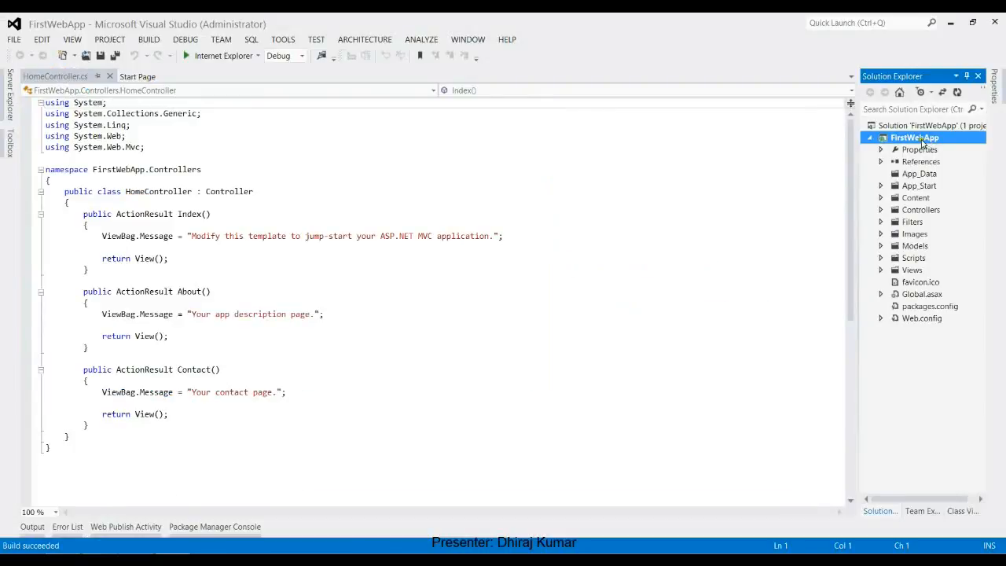
- Start publishing the FirstWebApp project and import the CyberShop.azurewebsites.net publish profile file from the Downloads folder
right_click(921, 140)
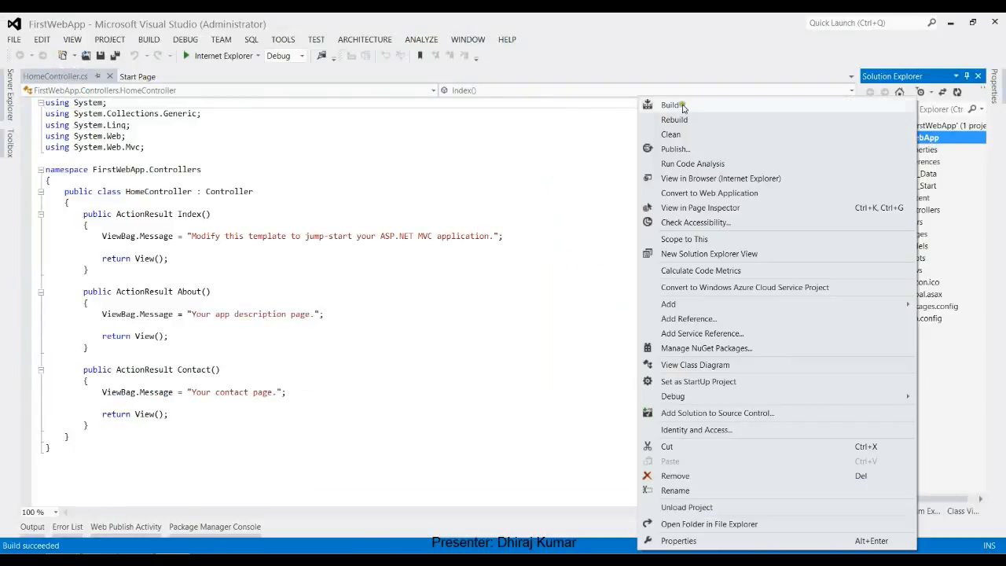
click(673, 149)
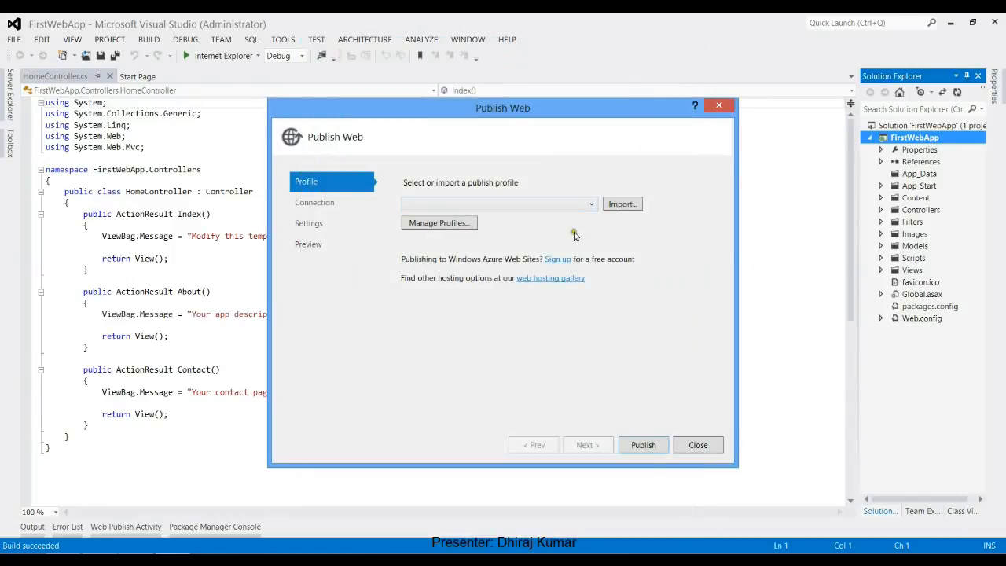
click(621, 205)
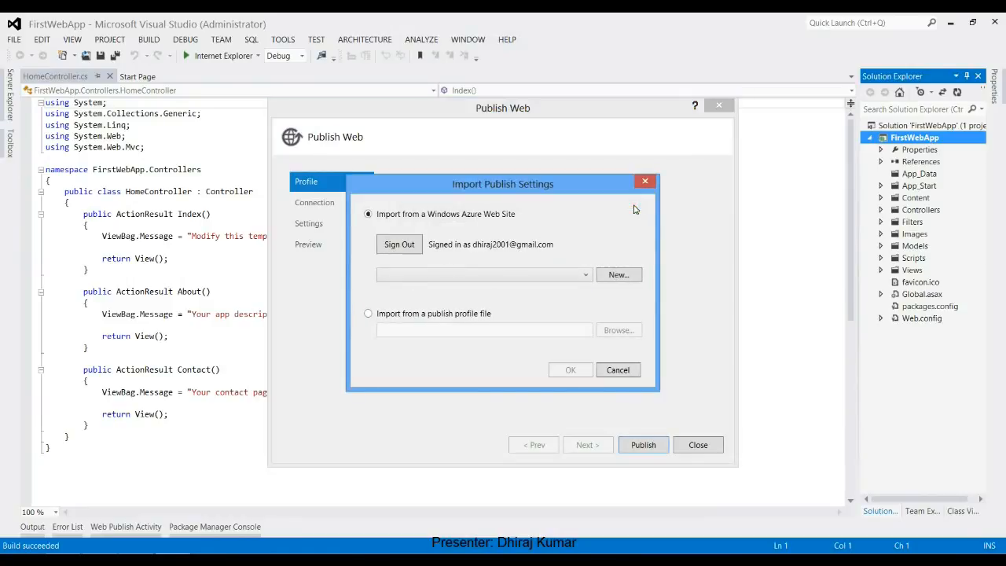
click(367, 314)
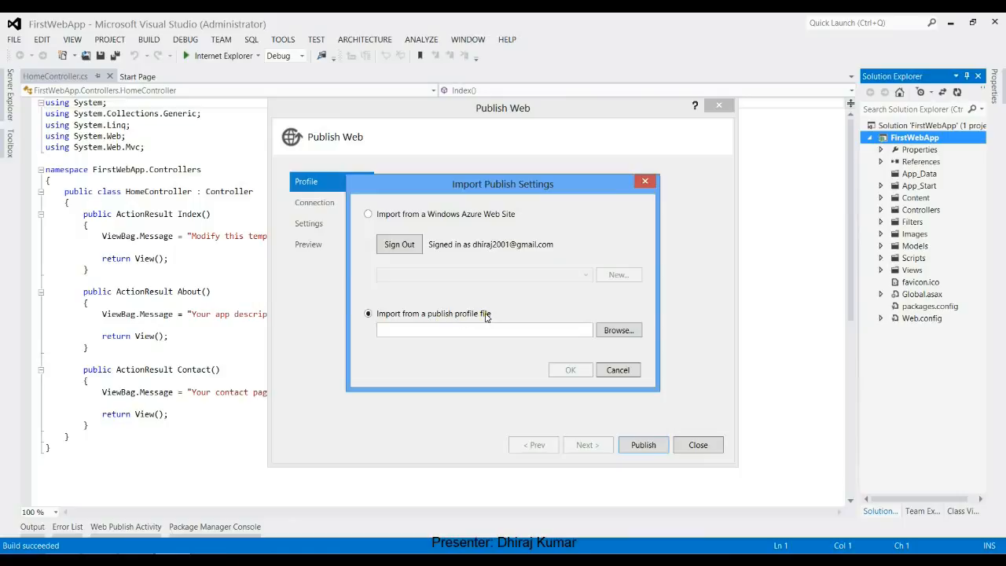
click(617, 331)
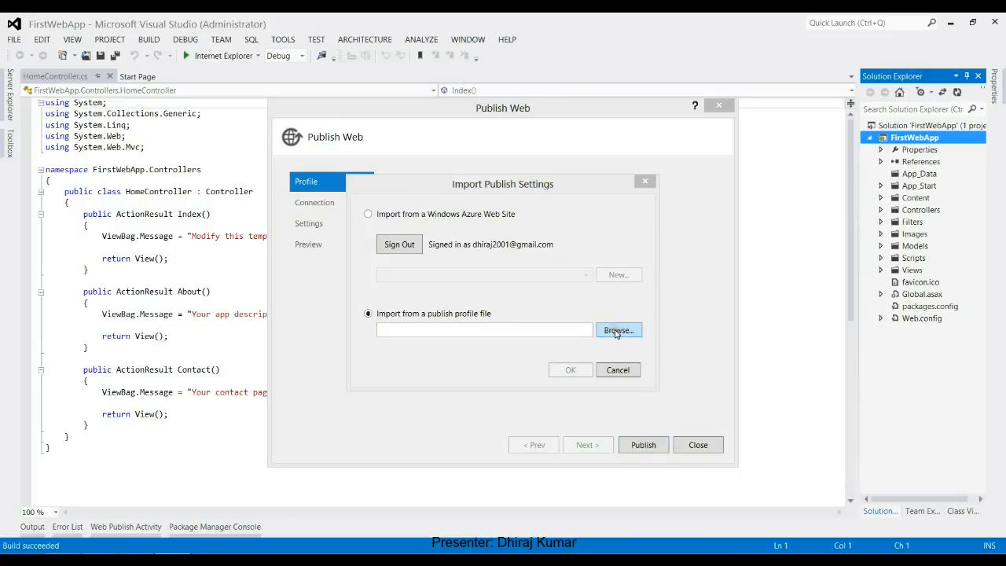
click(585, 287)
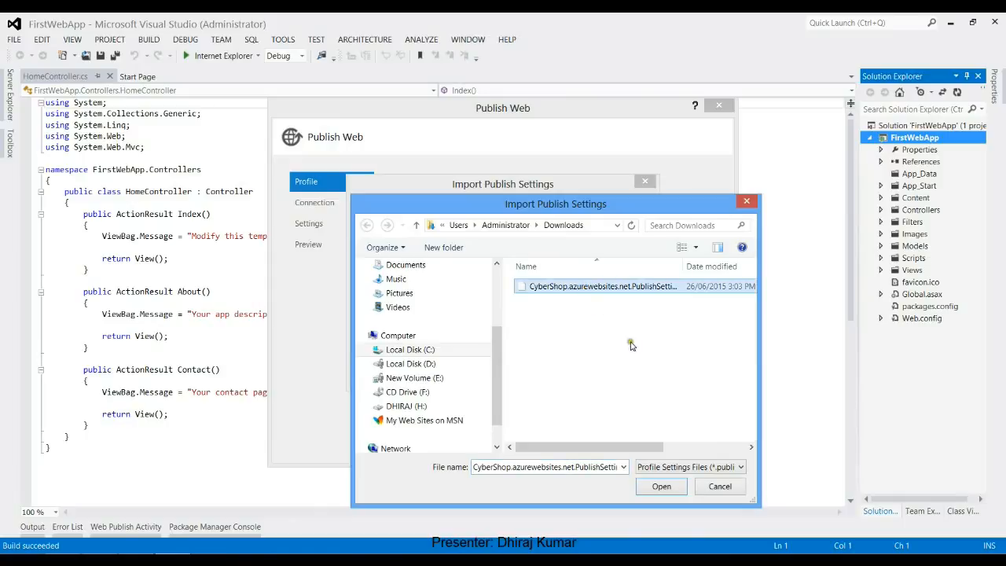
click(657, 487)
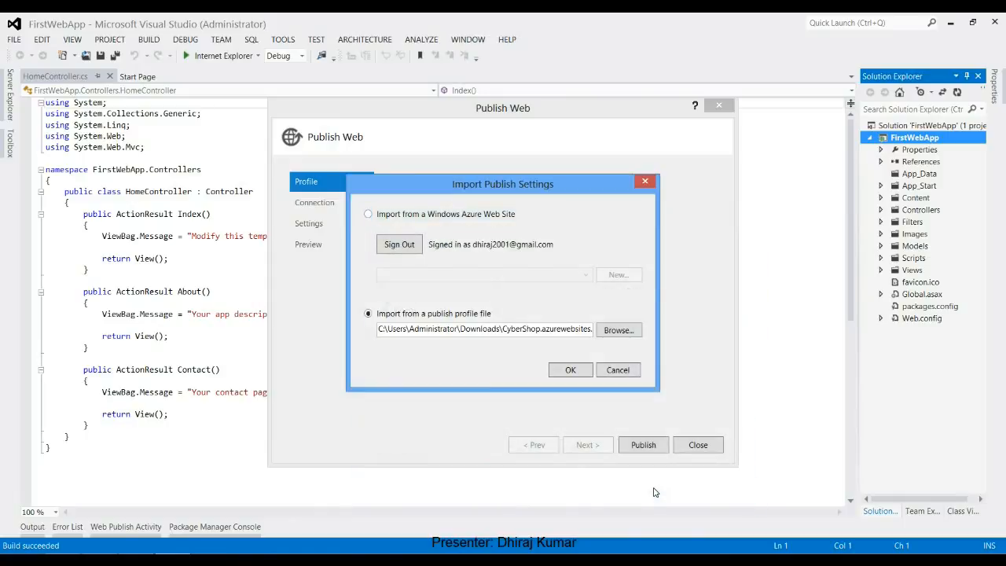
click(567, 371)
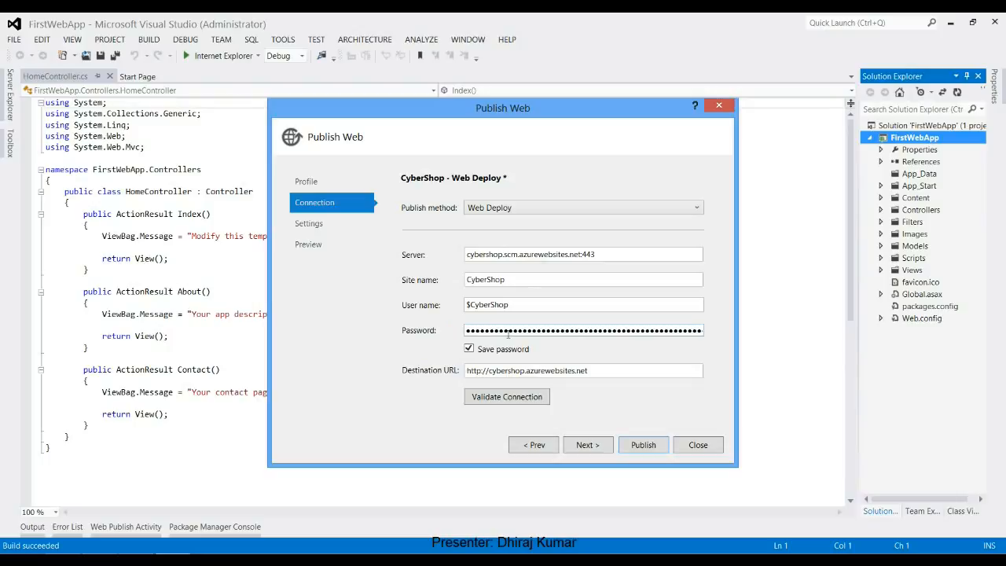
- Validate the Web Deploy connection and publish FirstWebApp to the CyberShop site, reviewing the added directories and files in the build output
click(488, 393)
click(641, 446)
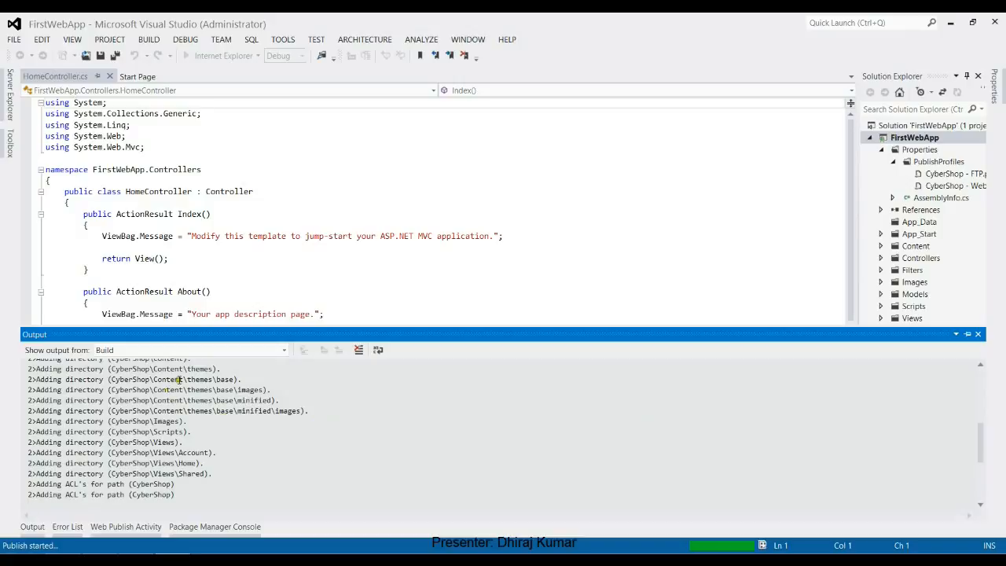
click(981, 448)
mouse_move(980, 447)
mouse_down()
mouse_move(981, 412)
mouse_move(987, 437)
mouse_up()
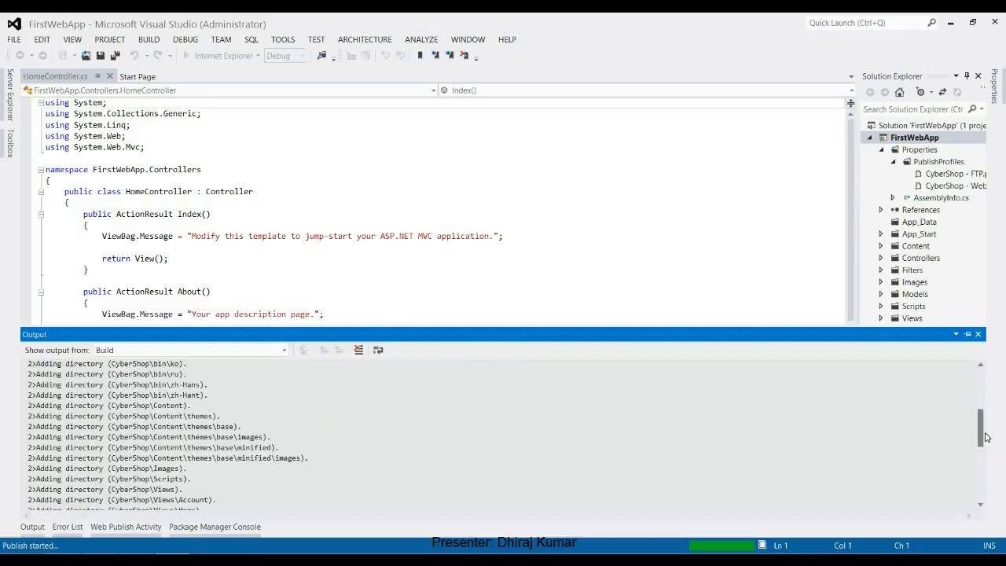
drag(986, 437, 984, 462)
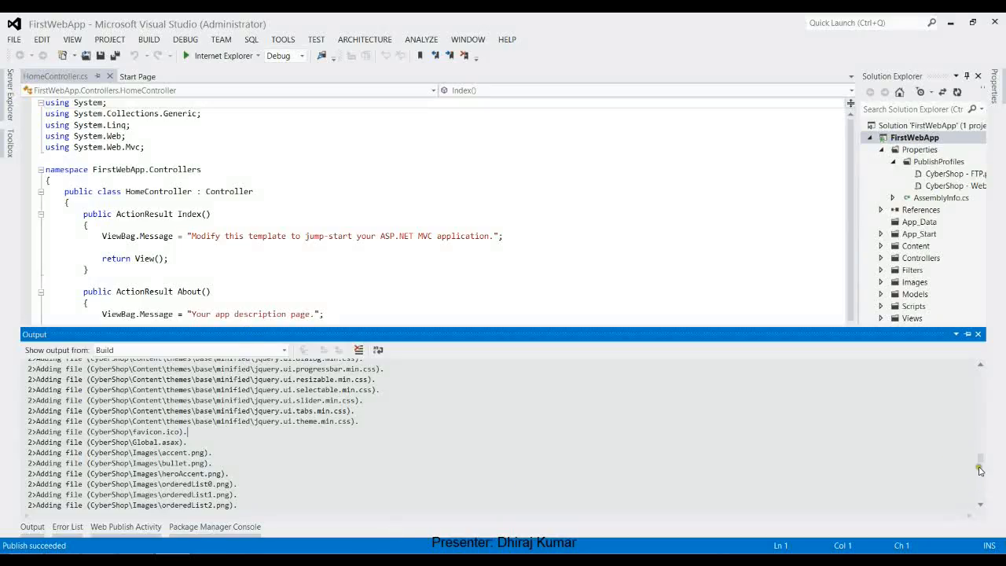
scroll(981, 456, up, 5)
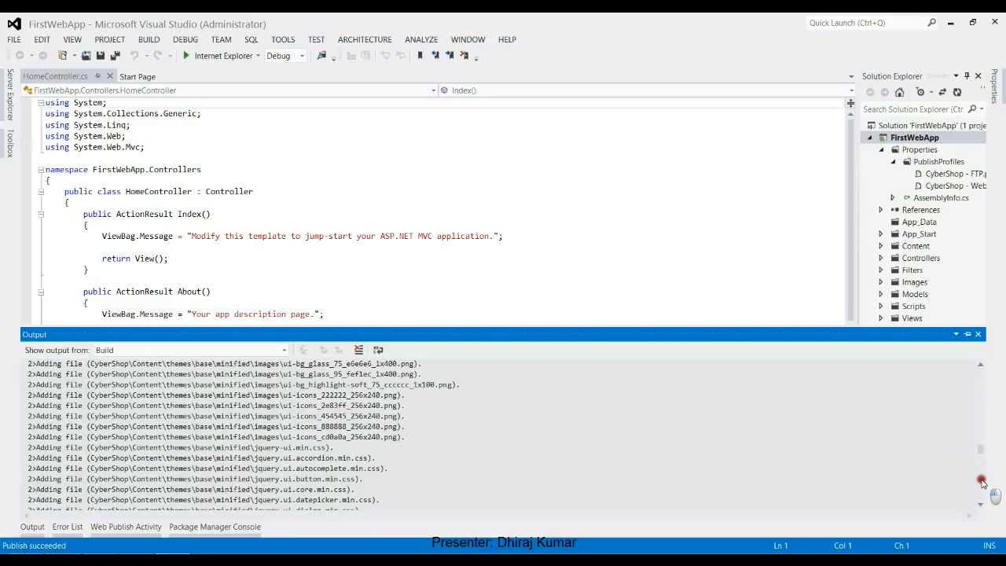